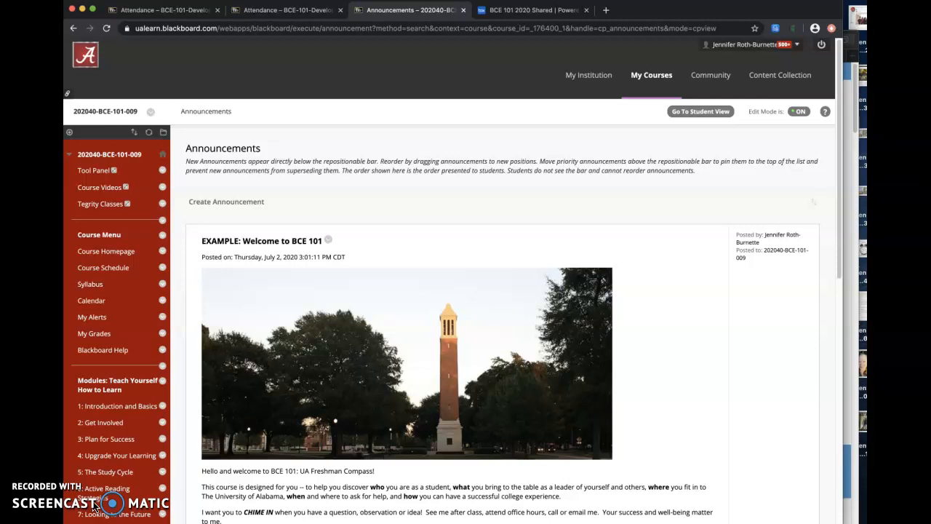
# Step: Review the example welcome announcement on the Announcements page, including its highlighted instructor contact lines
pyautogui.click(95, 508)
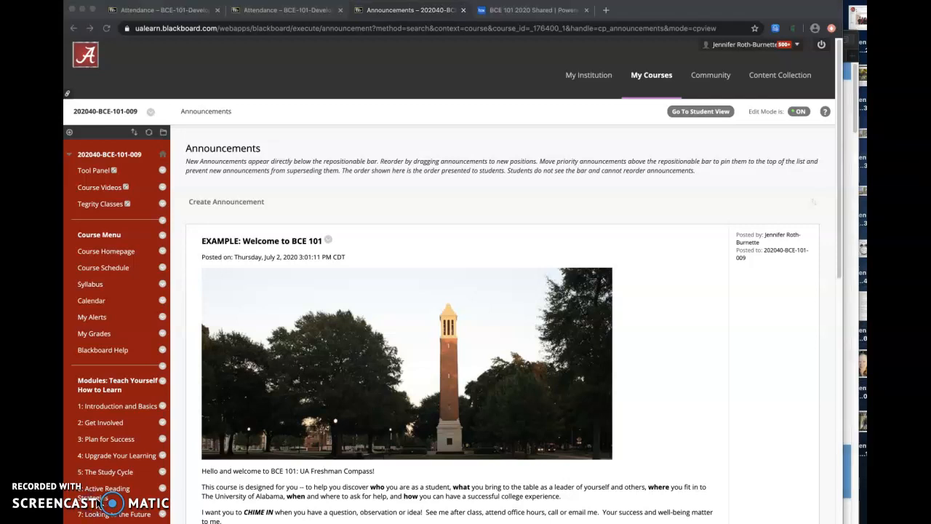
pyautogui.scroll(-2, 269, 497)
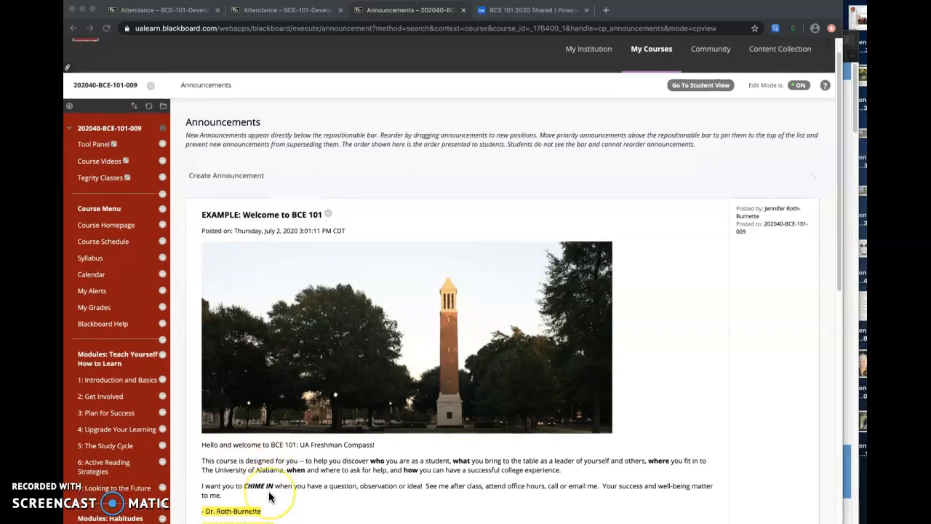
pyautogui.scroll(1, 269, 497)
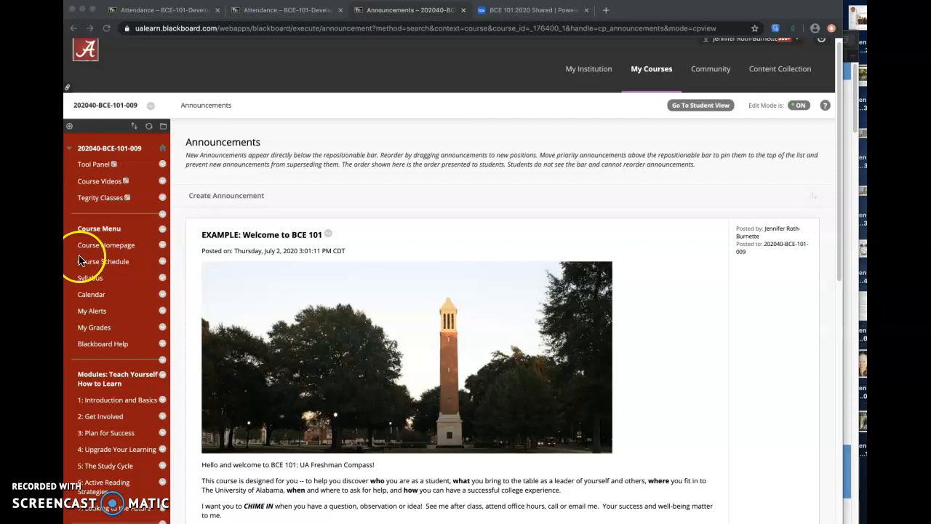
pyautogui.click(127, 249)
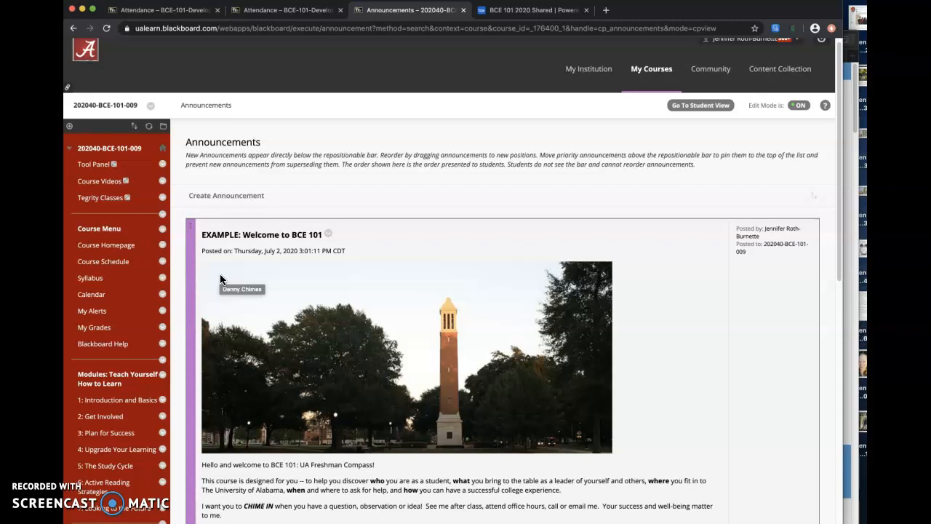
pyautogui.scroll(-3, 220, 275)
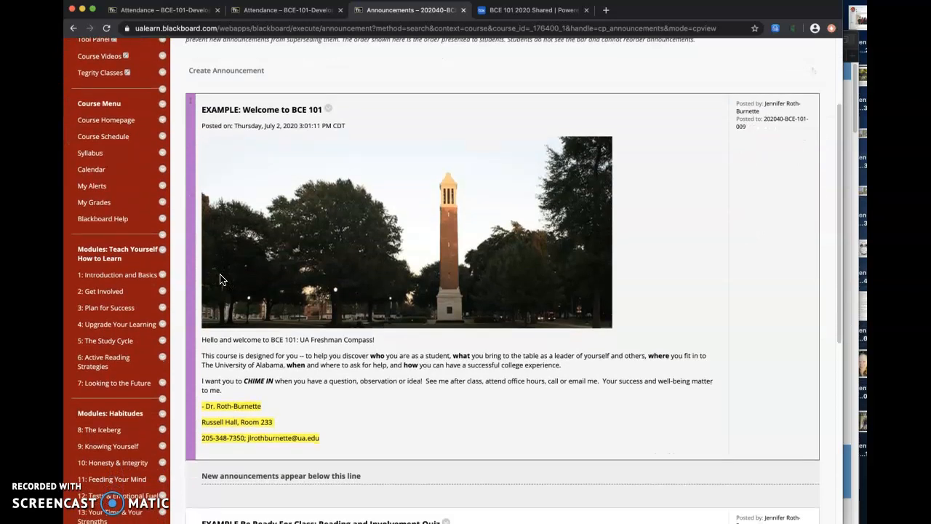
pyautogui.scroll(-2, 220, 279)
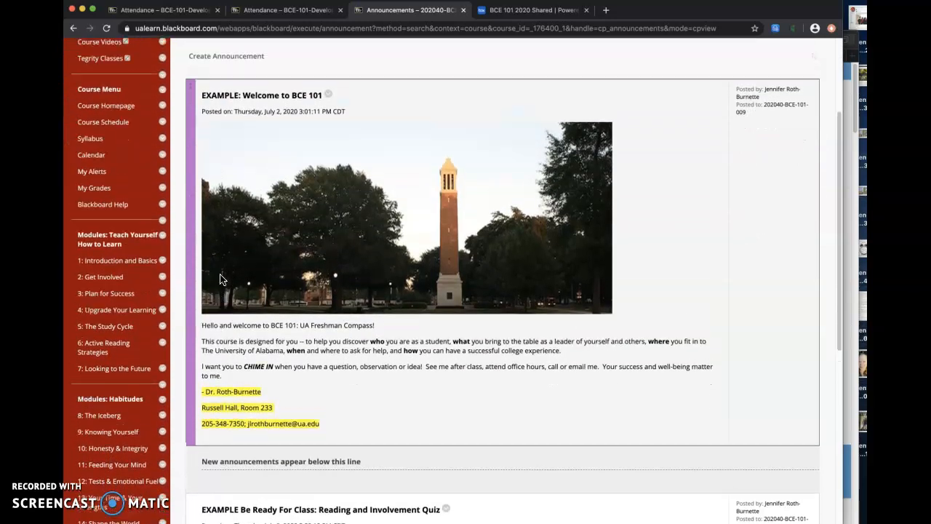
pyautogui.scroll(2, 219, 276)
pyautogui.click(230, 273)
pyautogui.scroll(-2, 239, 277)
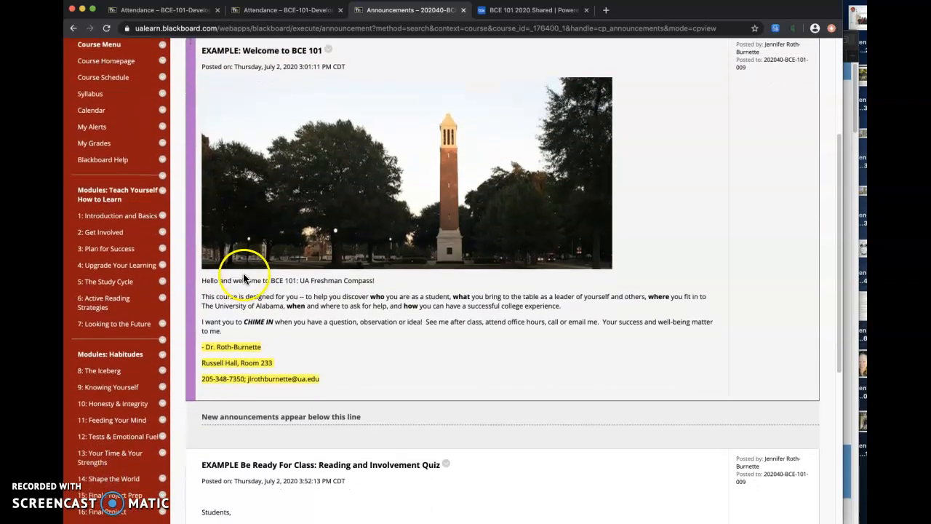
pyautogui.scroll(1, 249, 270)
pyautogui.scroll(1, 263, 273)
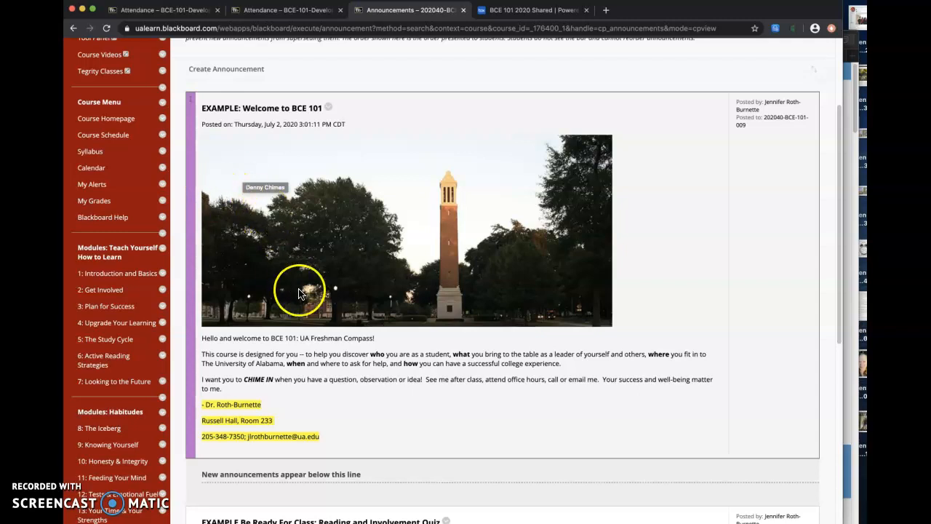
pyautogui.scroll(-2, 306, 275)
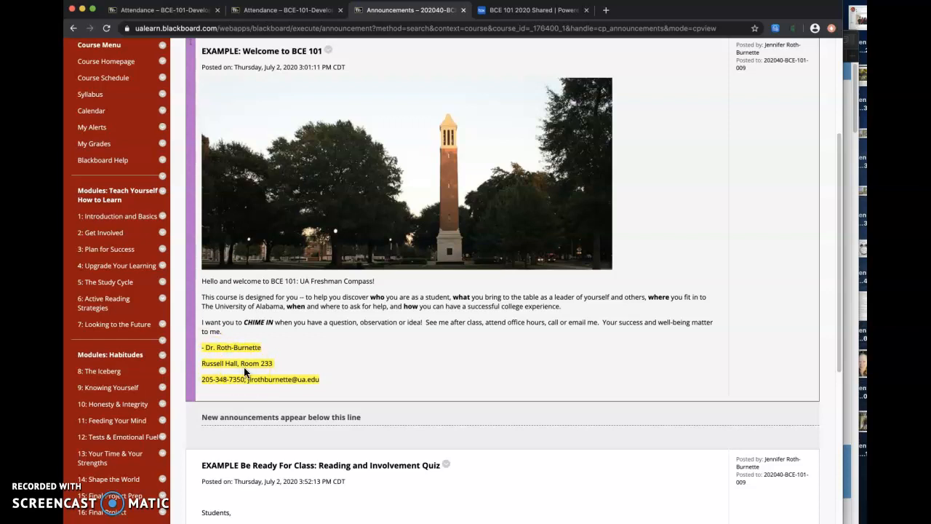
pyautogui.scroll(1, 245, 368)
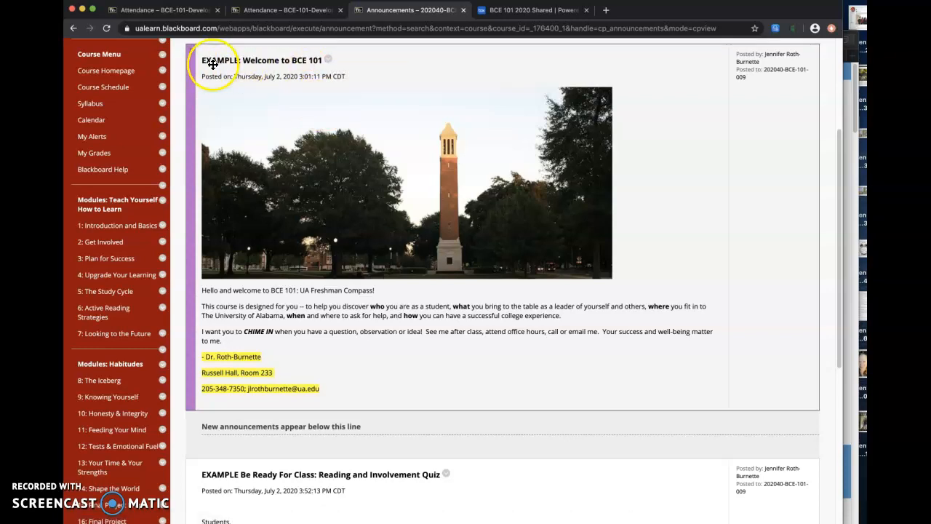
# Step: Open the "EXAMPLE: Welcome to BCE 101" announcement for editing and look over its subject and message
pyautogui.click(328, 61)
pyautogui.click(338, 94)
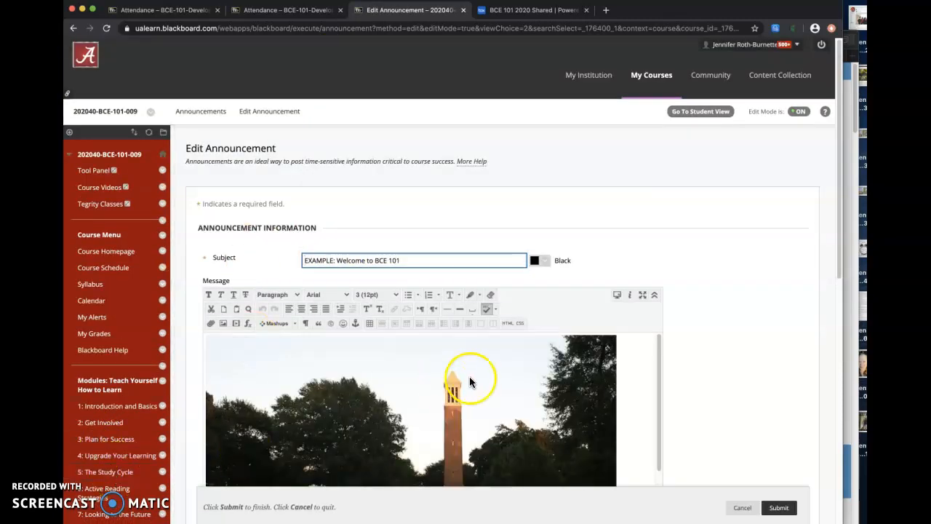
pyautogui.scroll(-2, 471, 376)
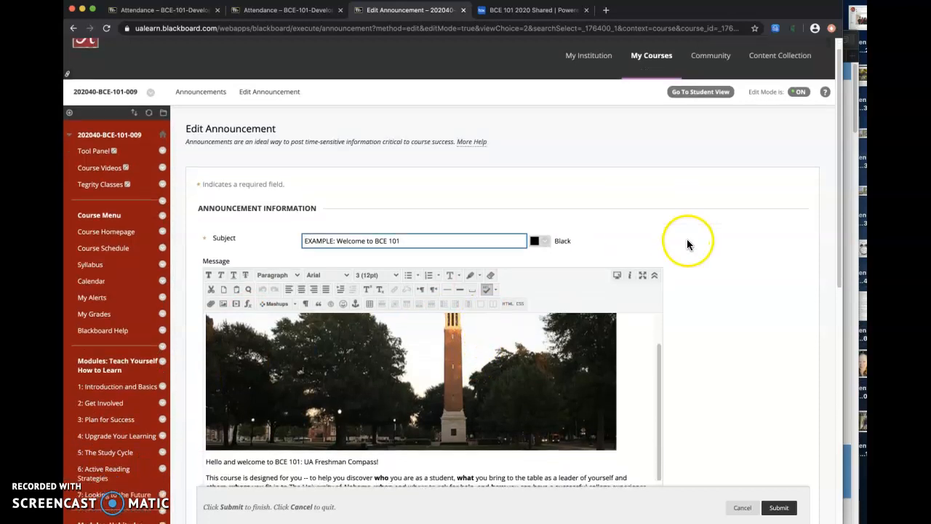
pyautogui.scroll(-5, 687, 240)
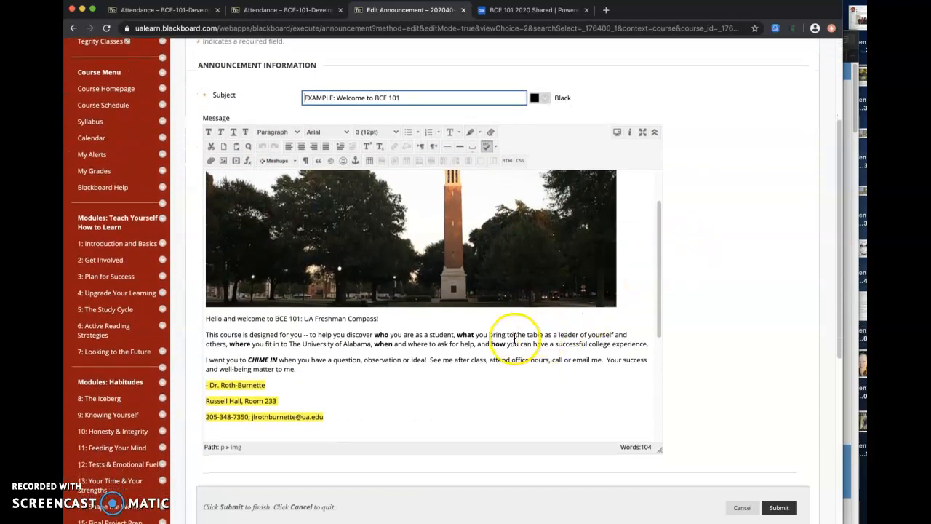
pyautogui.scroll(2, 534, 333)
pyautogui.scroll(-3, 514, 338)
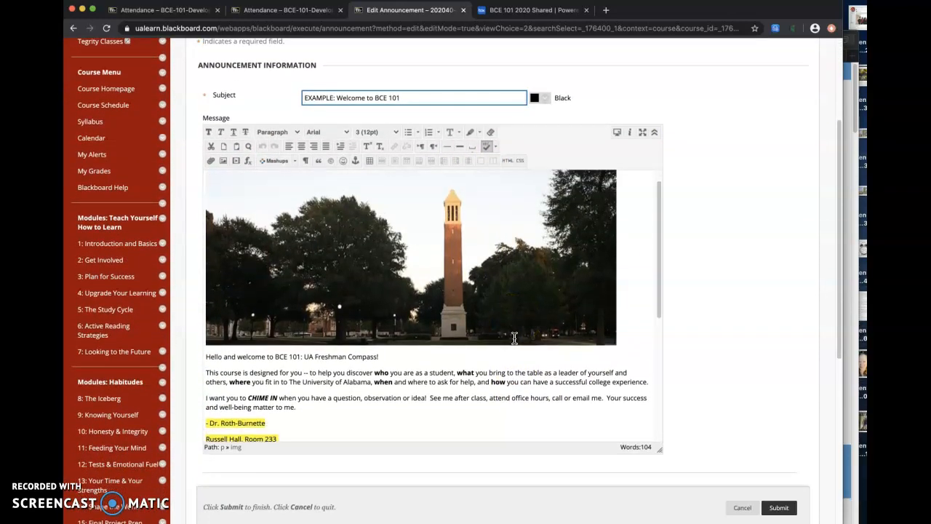
pyautogui.scroll(2, 514, 337)
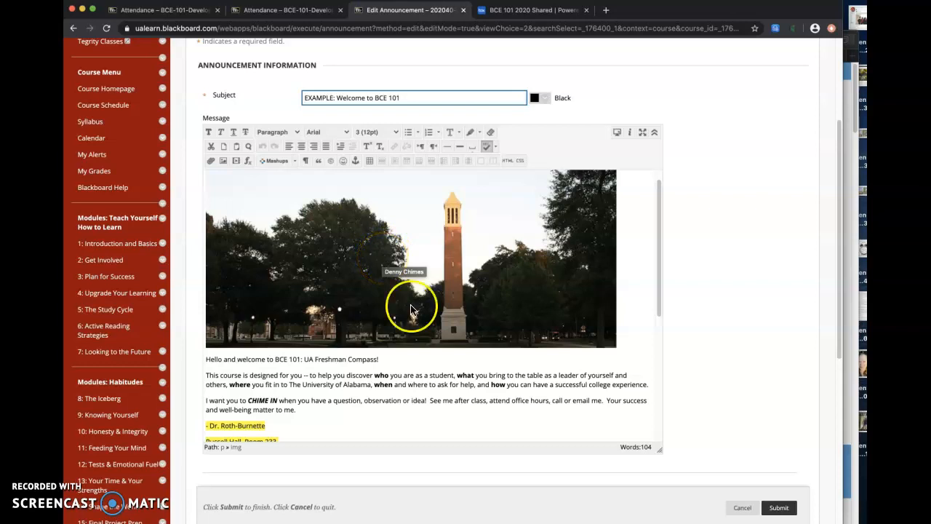
# Step: Select the highlighted instructor name, office and contact lines in the welcome message to examine them, and clear the selection
pyautogui.click(415, 393)
pyautogui.scroll(-3, 414, 393)
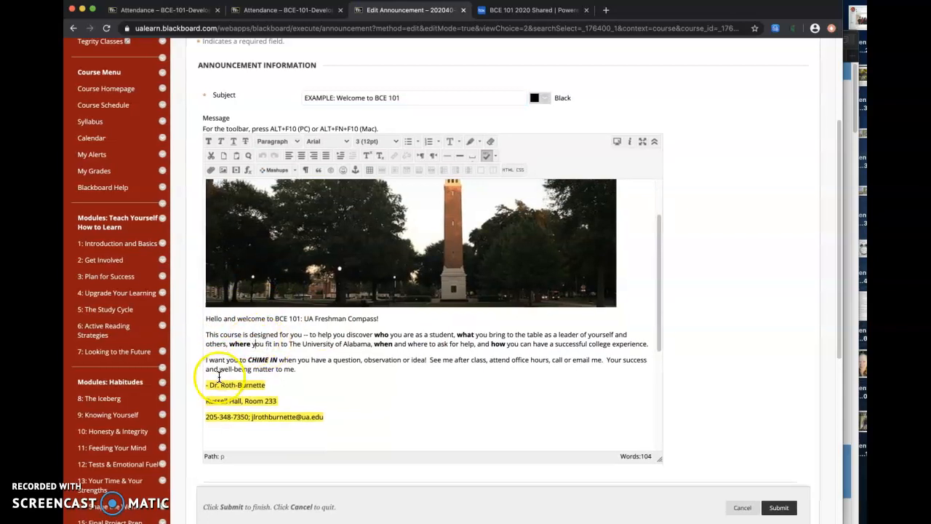
pyautogui.scroll(-1, 218, 377)
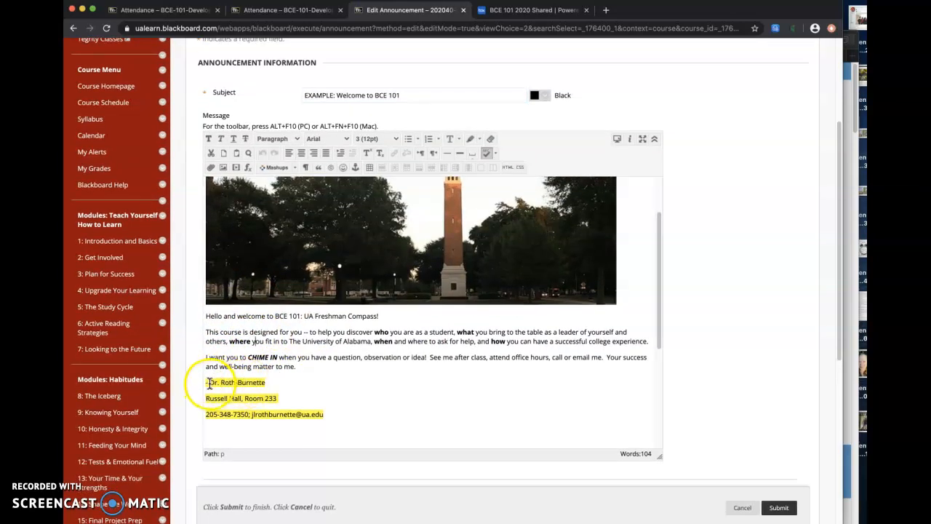
pyautogui.moveTo(207, 381); pyautogui.dragTo(391, 421)
pyautogui.scroll(-1, 391, 422)
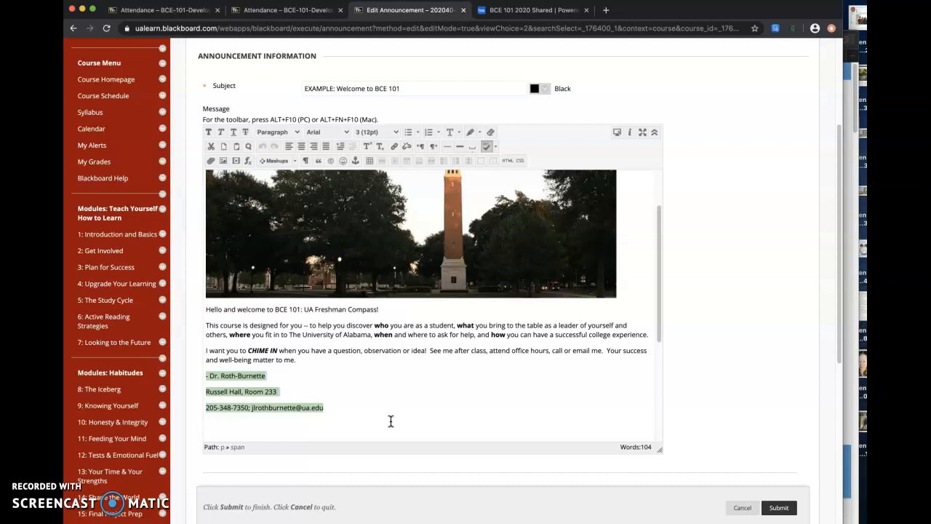
pyautogui.click(416, 418)
pyautogui.scroll(-5, 501, 387)
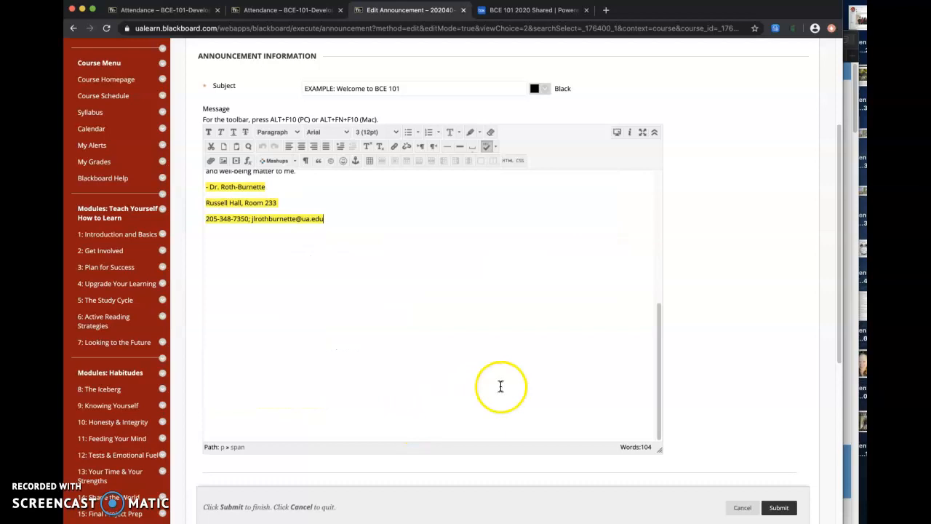
# Step: Set the welcome announcement to send an email copy, trying Date Restricted before returning its duration to Not Date Restricted
pyautogui.scroll(-5, 728, 389)
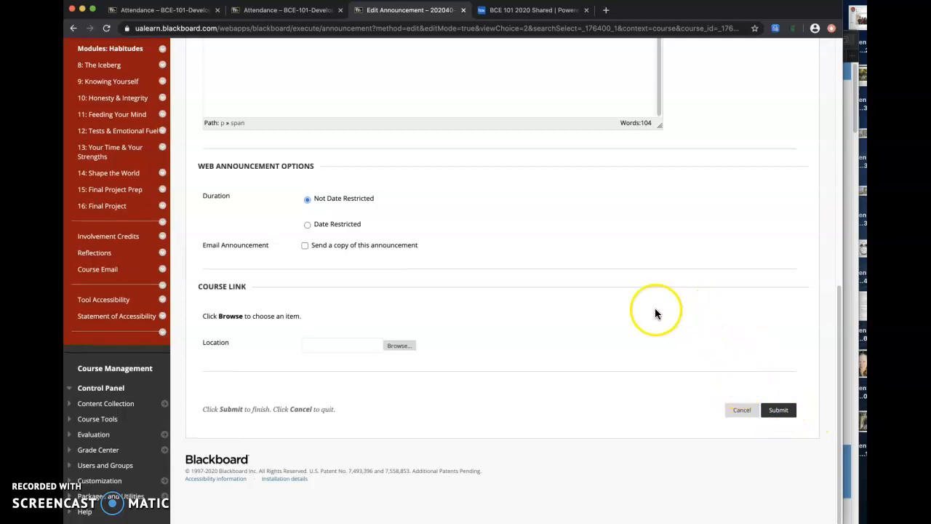
pyautogui.click(304, 246)
pyautogui.click(308, 224)
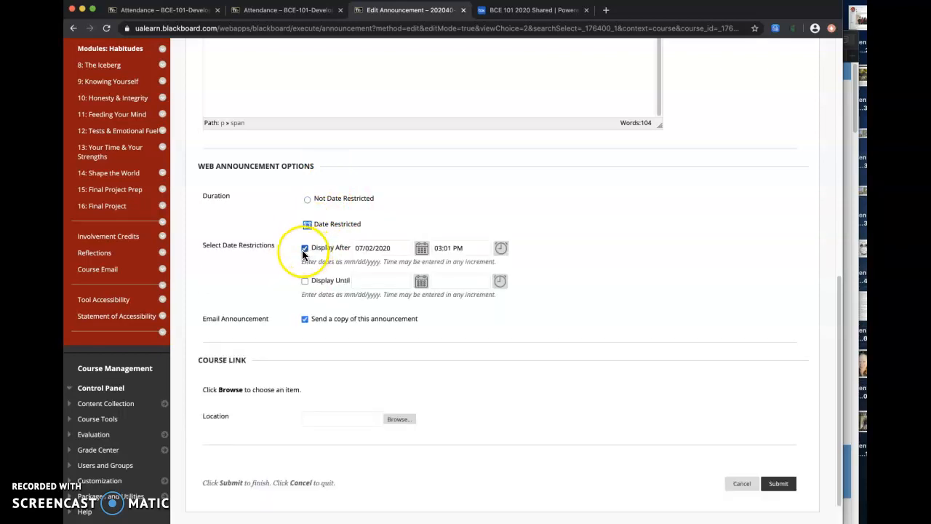
pyautogui.click(307, 200)
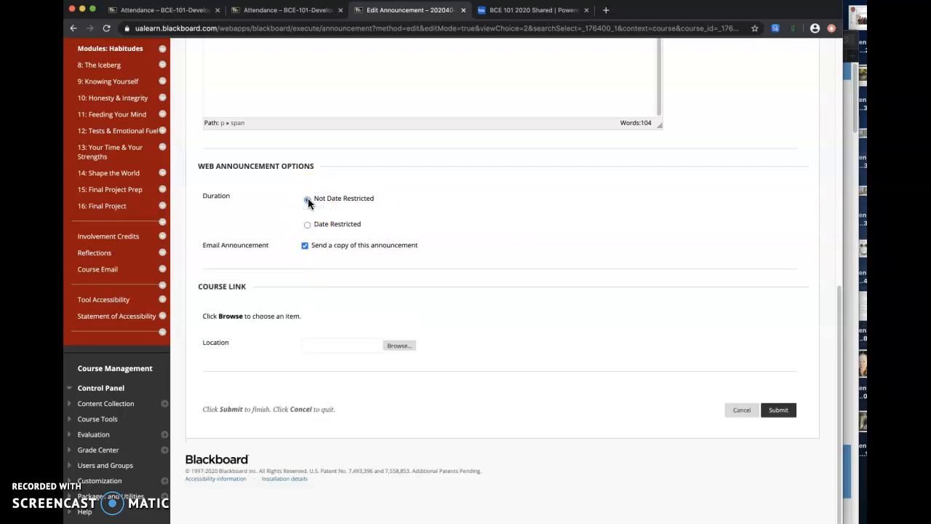
pyautogui.click(307, 199)
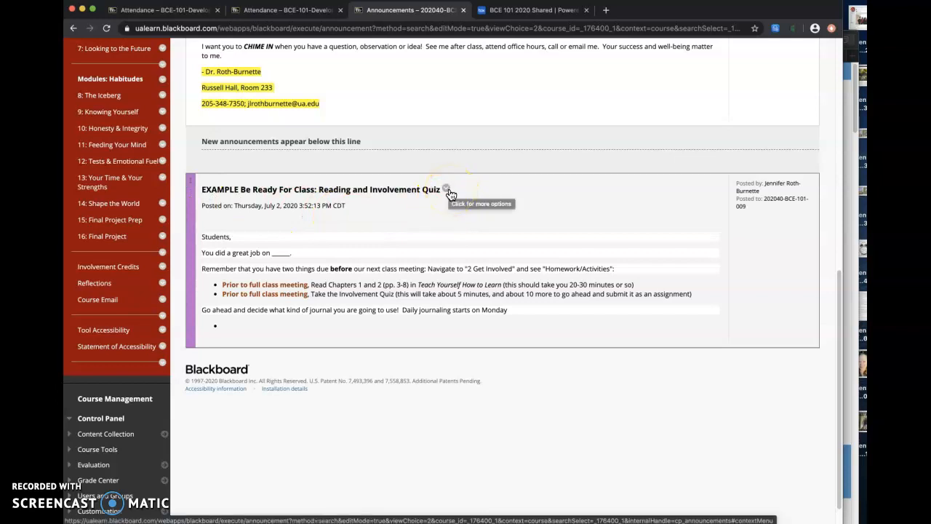
# Step: Start a new announcement with blank subject and message fields, and choose Date Restricted as its duration
pyautogui.scroll(10, 450, 195)
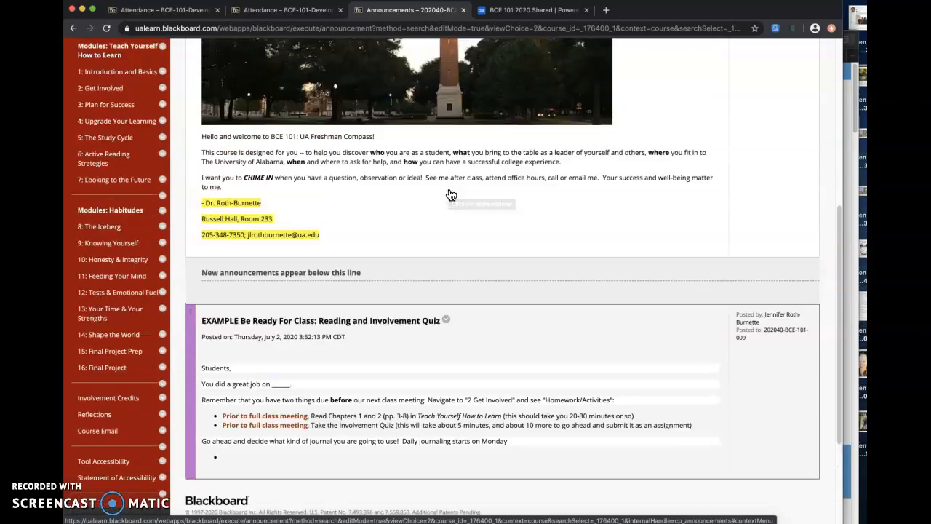
pyautogui.scroll(1, 451, 194)
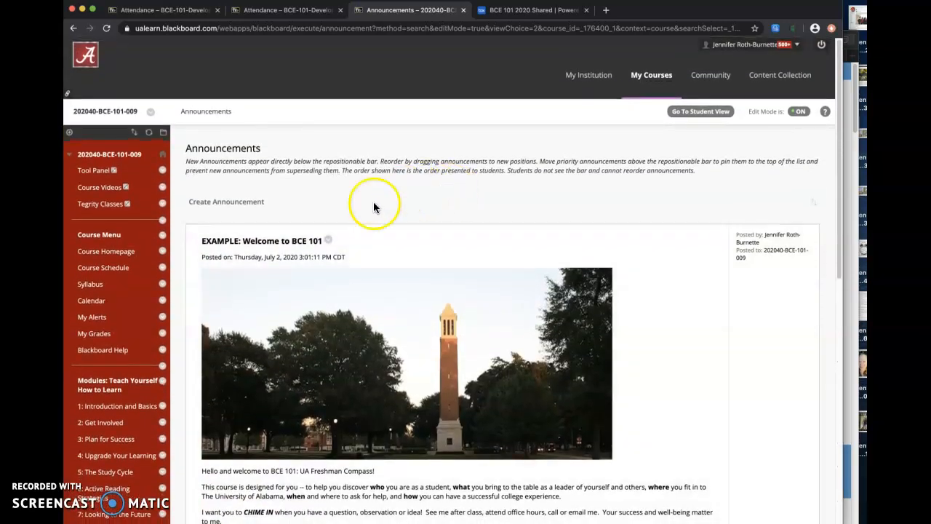
pyautogui.click(209, 203)
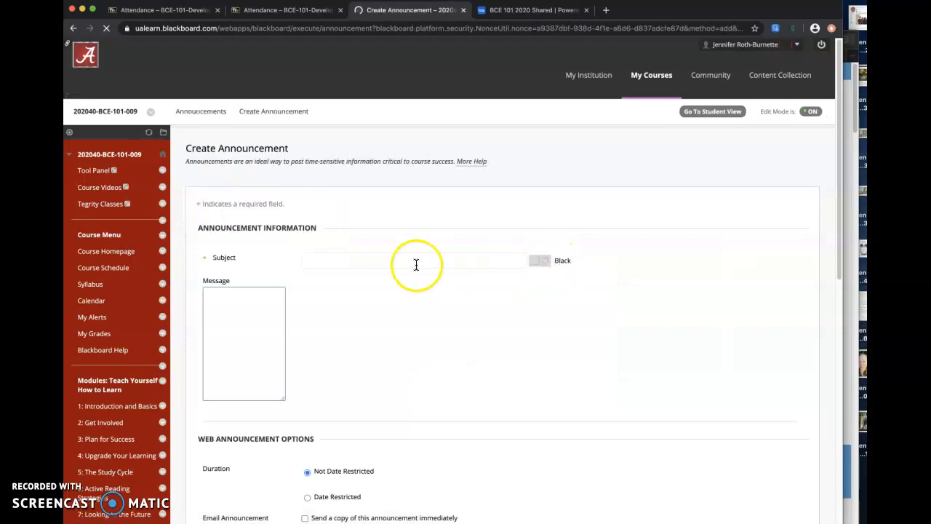
pyautogui.click(416, 260)
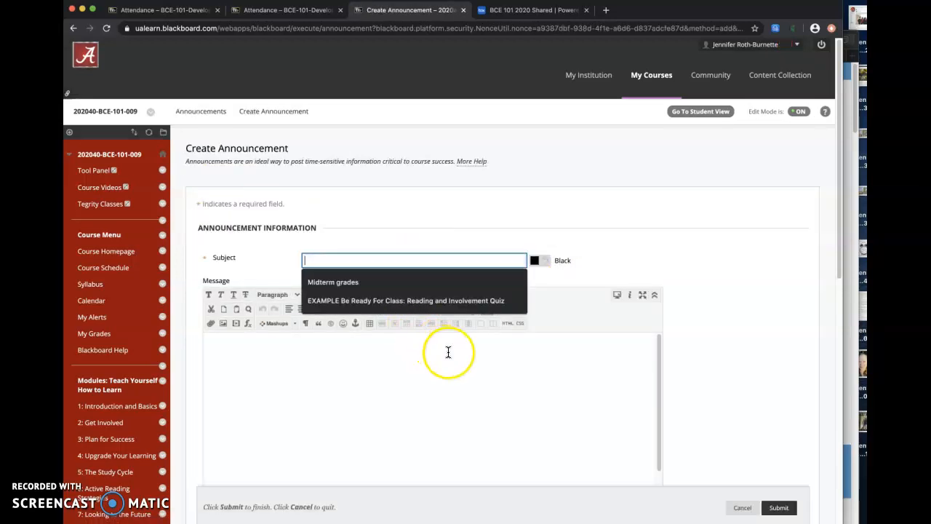
pyautogui.click(446, 350)
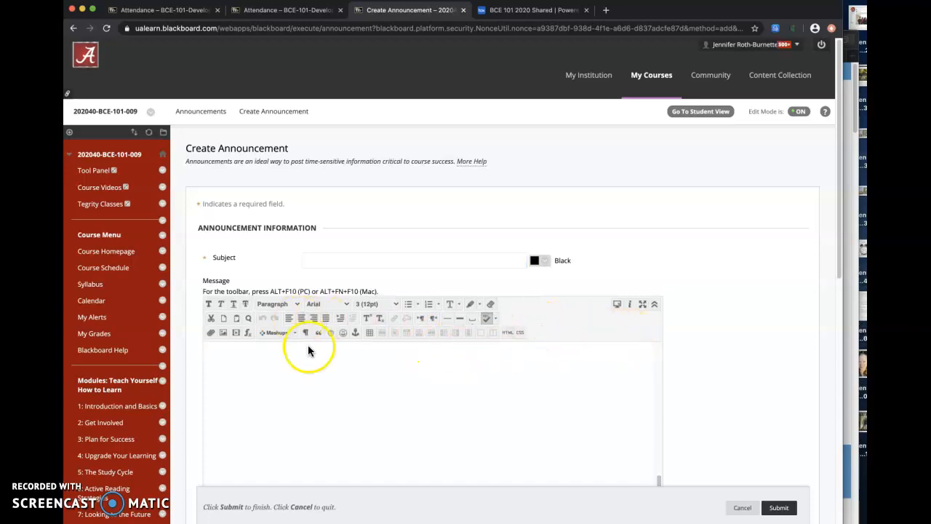
pyautogui.scroll(-5, 803, 255)
pyautogui.scroll(-5, 803, 258)
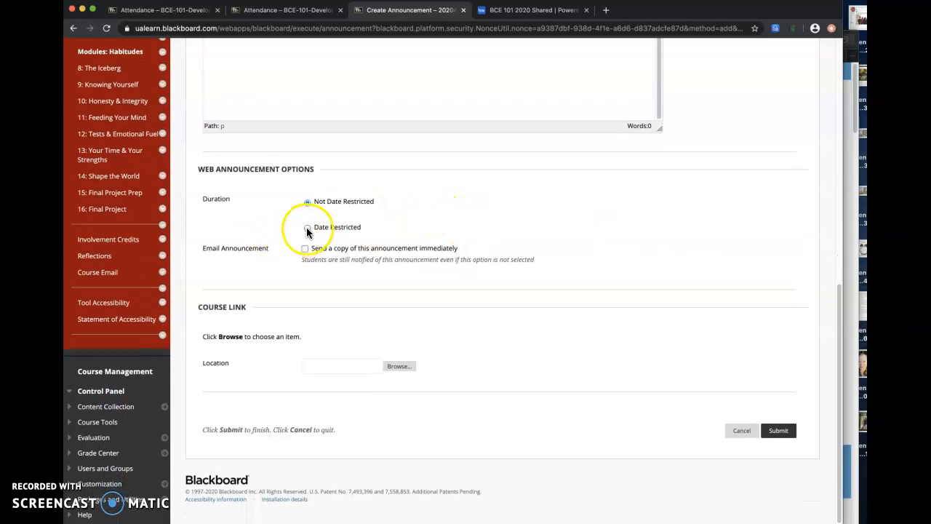
pyautogui.click(307, 228)
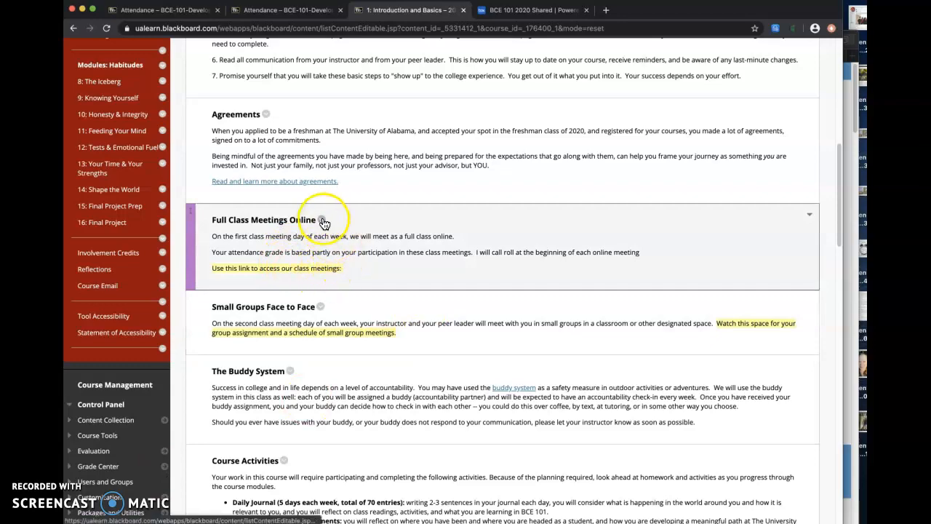
# Step: Open the "Full Class Meetings Online" item with the highlighted meeting-link line for editing in the Introduction and Basics module
pyautogui.scroll(10, 323, 222)
pyautogui.scroll(-9, 323, 225)
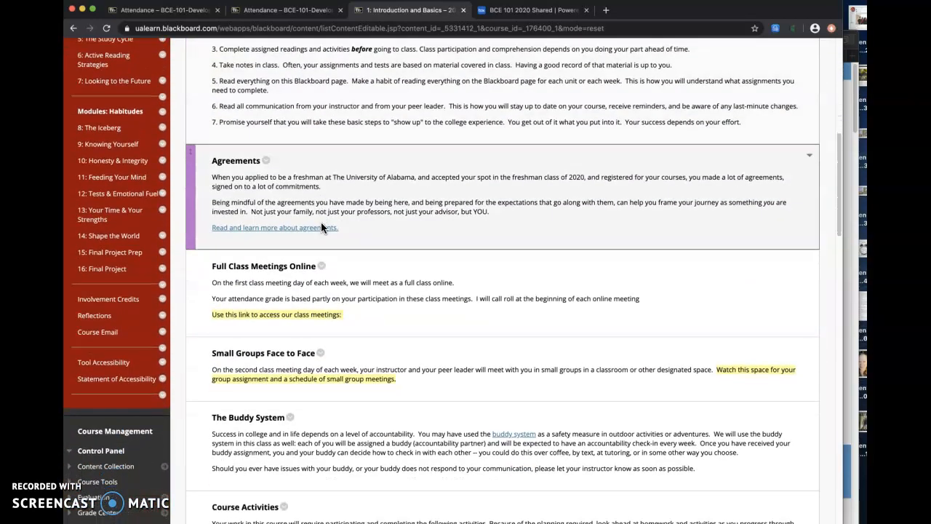
pyautogui.scroll(-1, 323, 225)
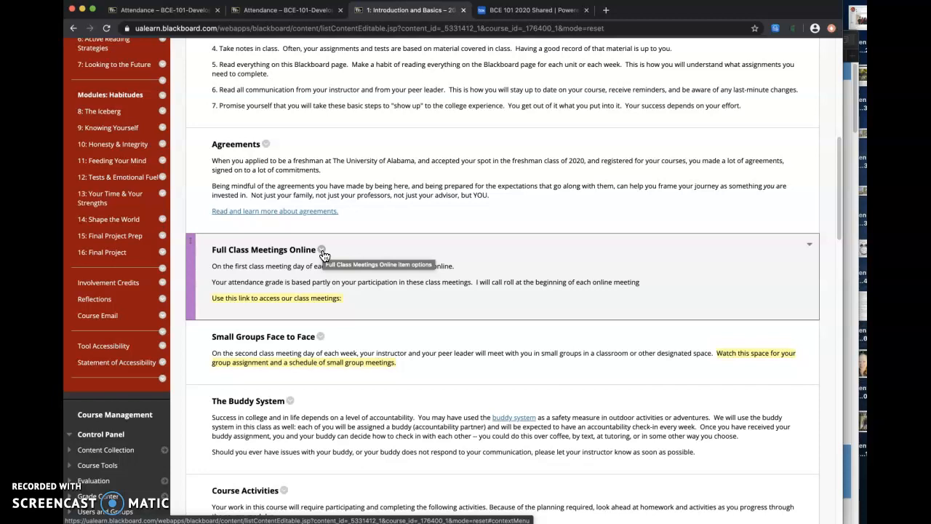
pyautogui.moveTo(343, 299); pyautogui.dragTo(194, 301)
pyautogui.click(344, 300)
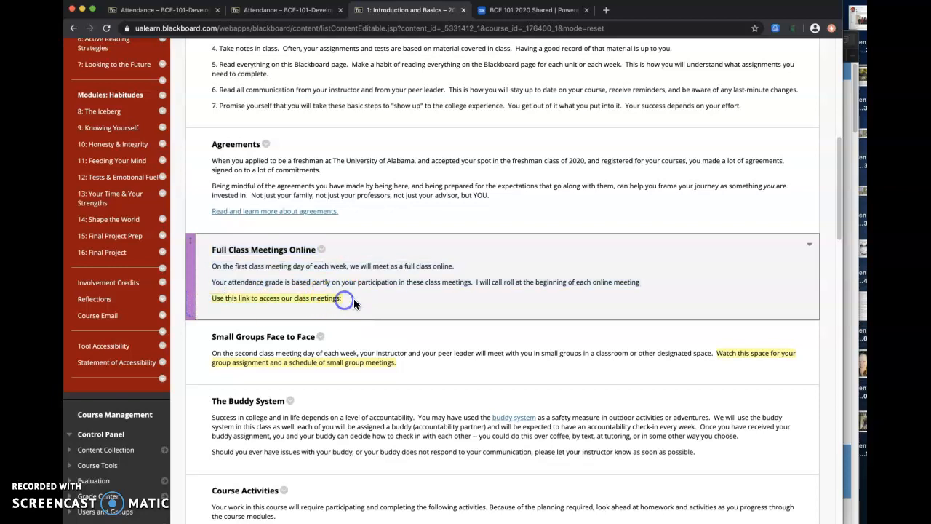
pyautogui.click(321, 250)
pyautogui.click(295, 266)
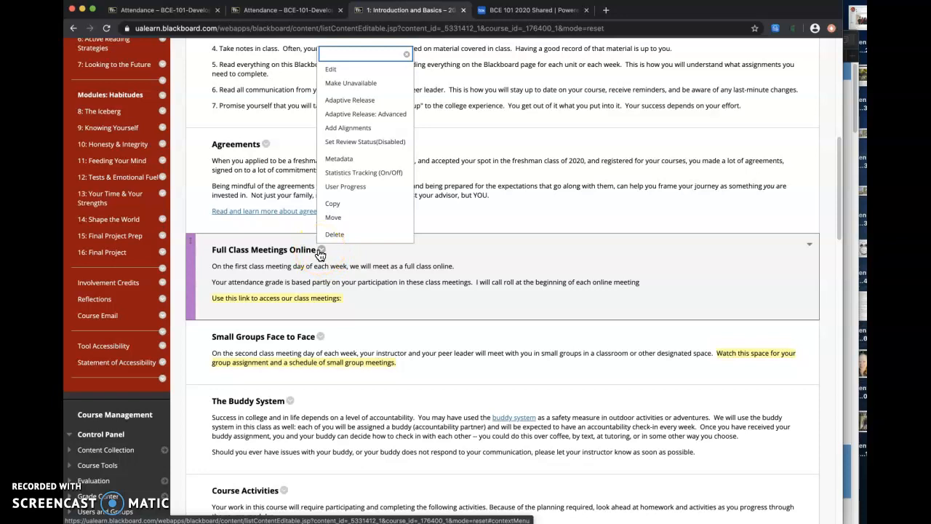
pyautogui.click(366, 68)
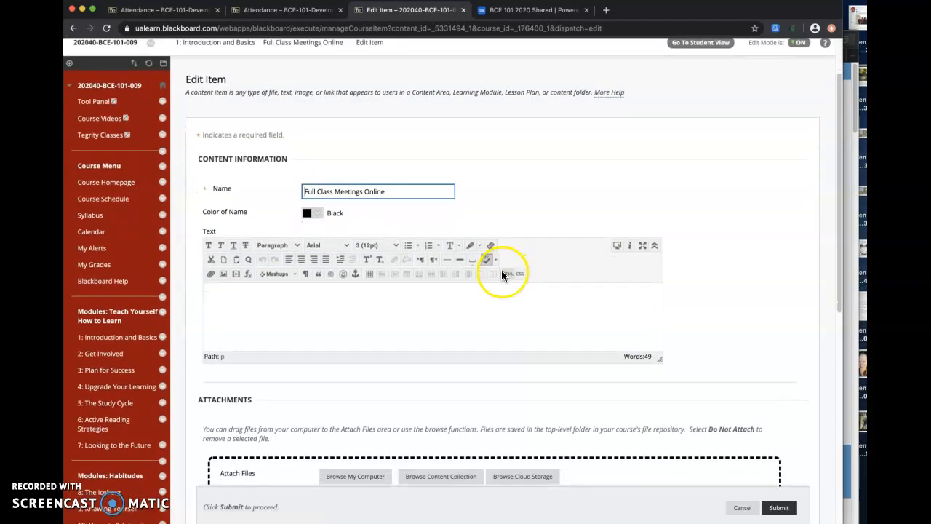
# Step: Enlarge the item's text editor to show its full message and place the cursor at the highlighted class meetings link line
pyautogui.scroll(-3, 498, 265)
pyautogui.scroll(-1, 494, 260)
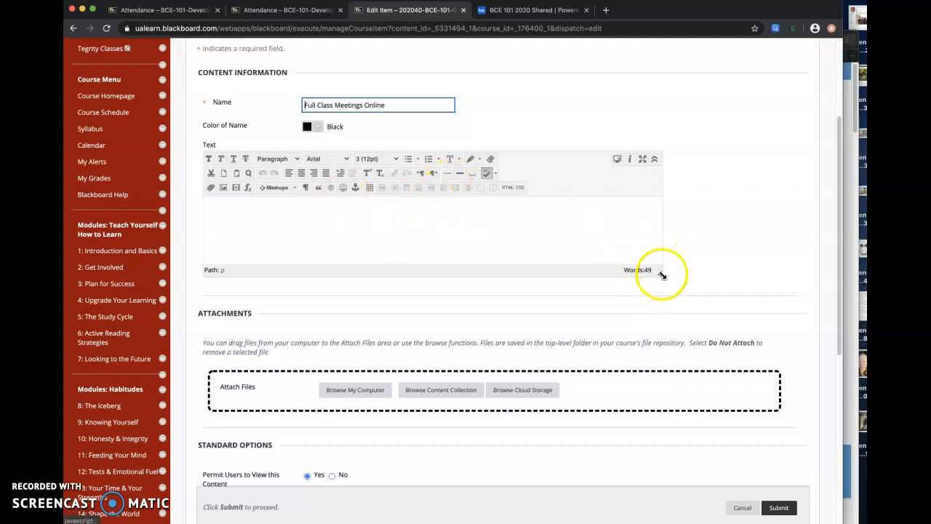
pyautogui.moveTo(660, 274); pyautogui.dragTo(691, 409)
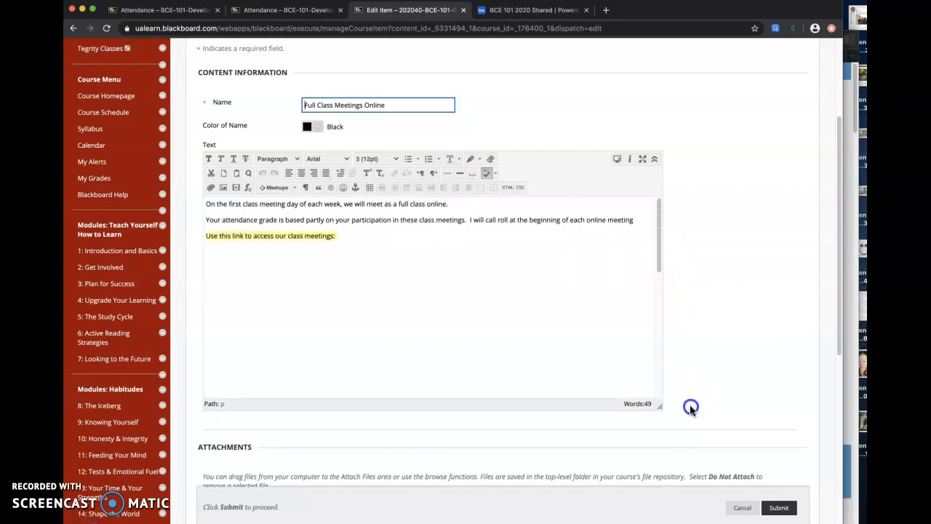
pyautogui.click(365, 235)
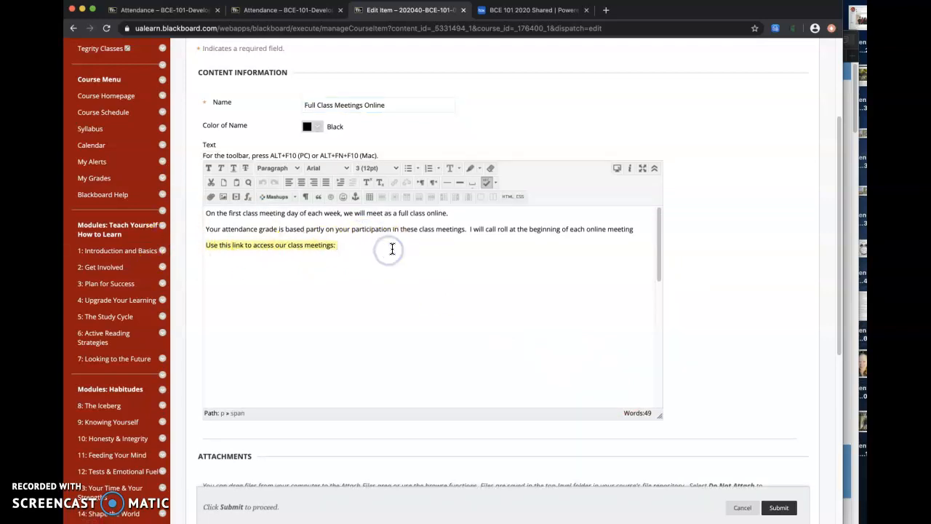
# Step: Set the background of the "Use this link to access our class meetings:" line to white and submit the item
pyautogui.moveTo(391, 248); pyautogui.dragTo(181, 246)
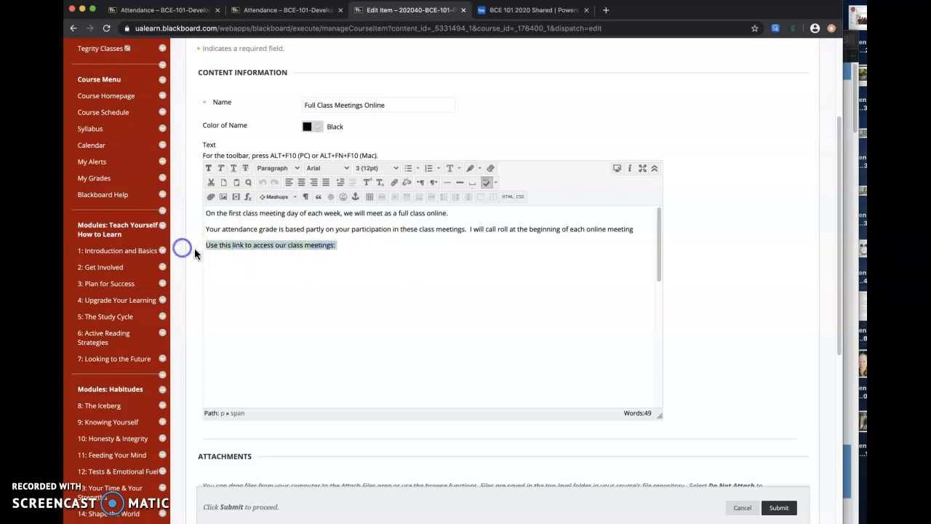
pyautogui.click(479, 169)
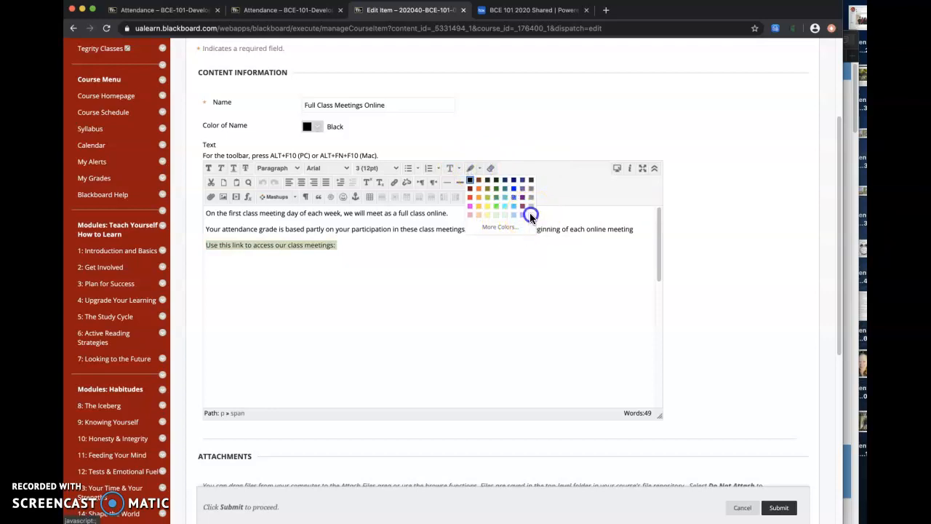
pyautogui.click(529, 212)
pyautogui.click(442, 266)
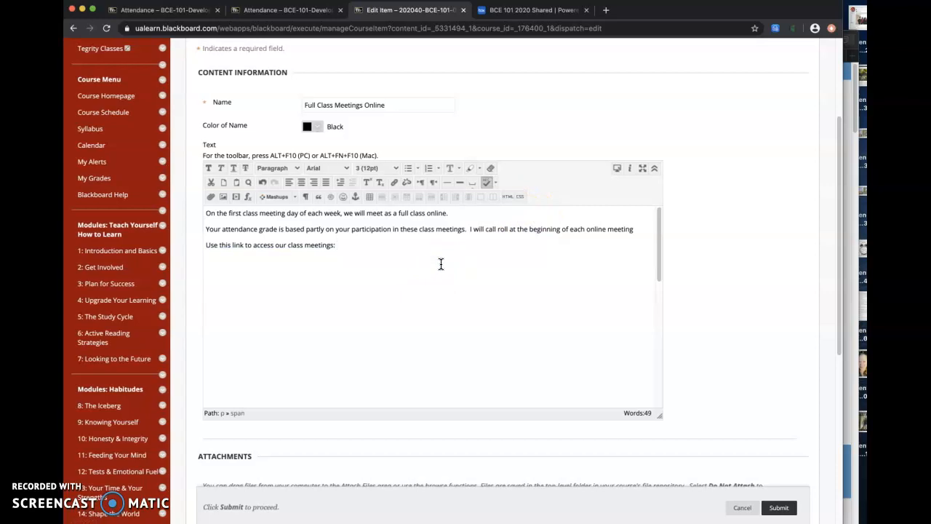
pyautogui.click(748, 511)
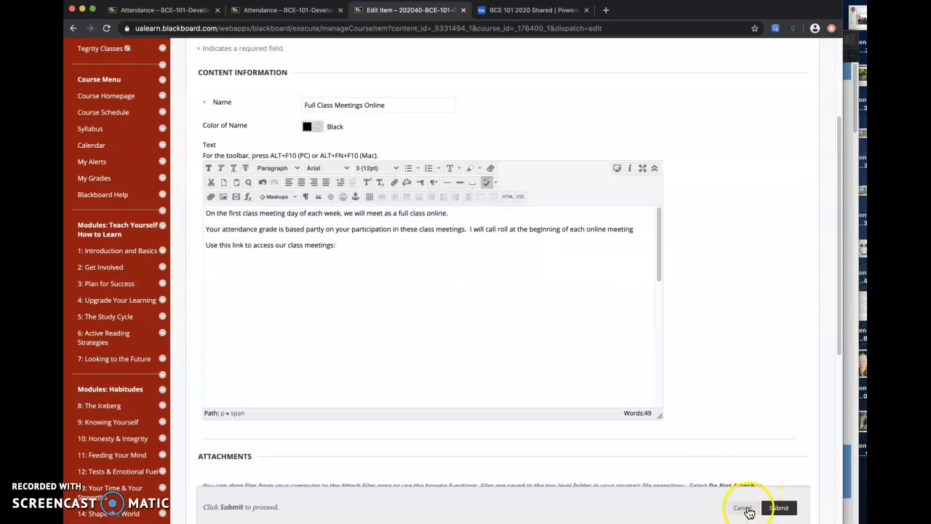
pyautogui.click(779, 507)
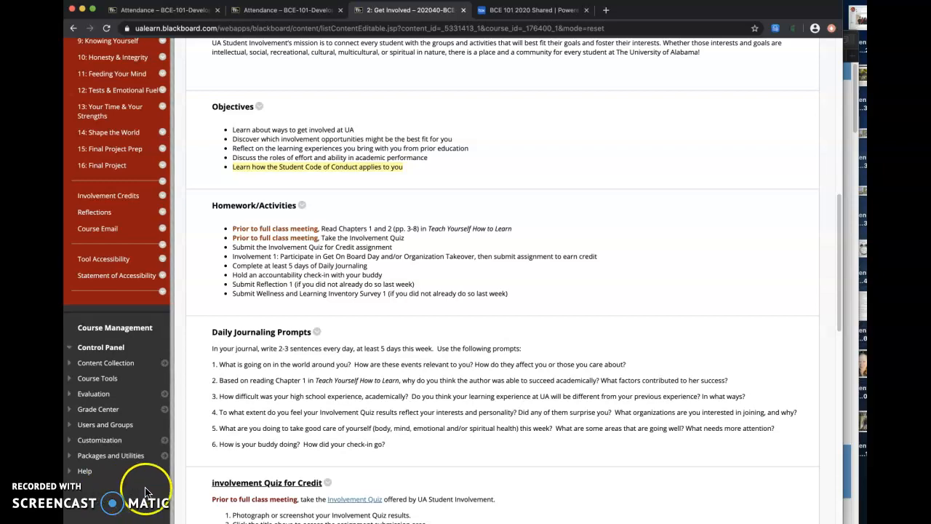
# Step: In the Get Involved module, open the Objectives item containing the highlighted Student Code of Conduct line for editing
pyautogui.scroll(5, 246, 122)
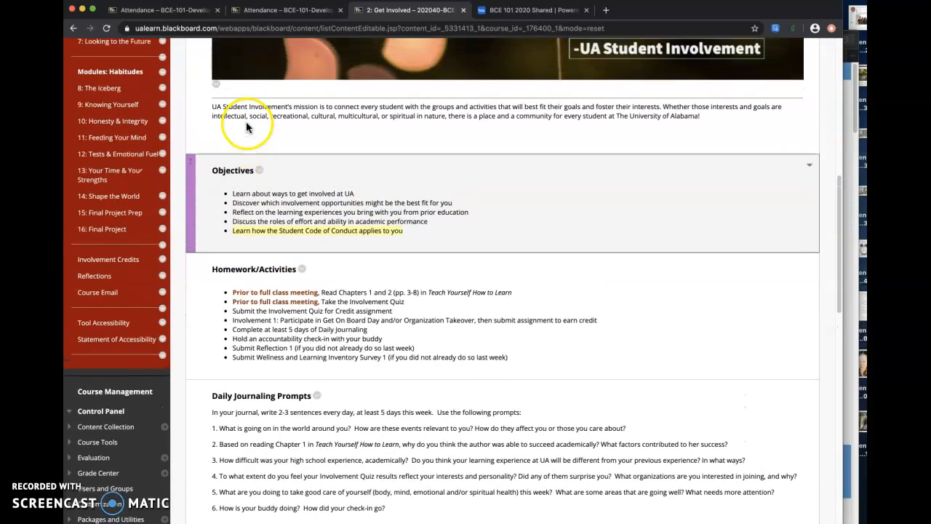
pyautogui.scroll(4, 253, 120)
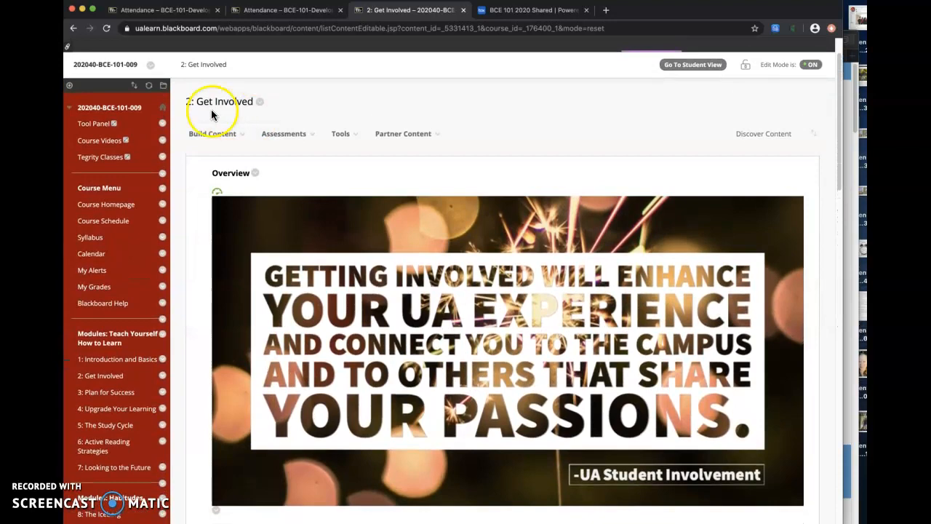
pyautogui.scroll(-8, 194, 107)
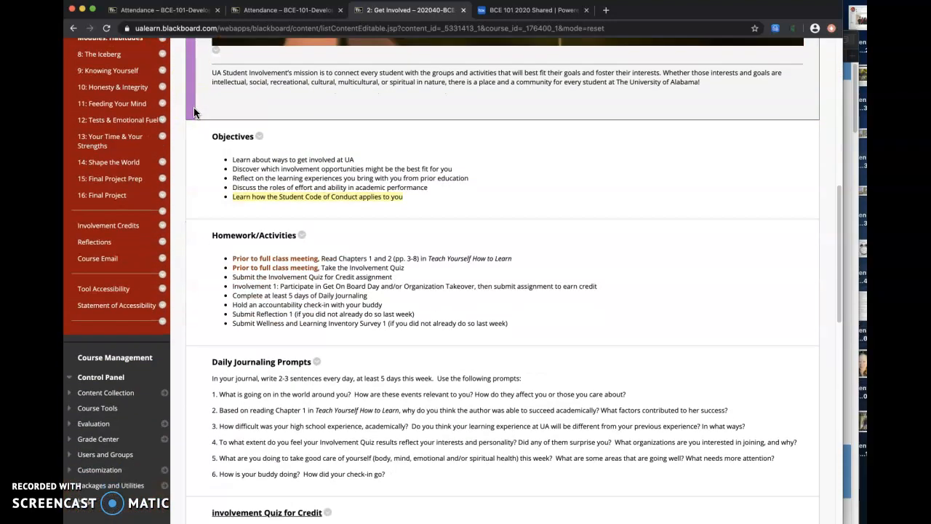
pyautogui.click(236, 195)
pyautogui.moveTo(235, 197); pyautogui.dragTo(412, 198)
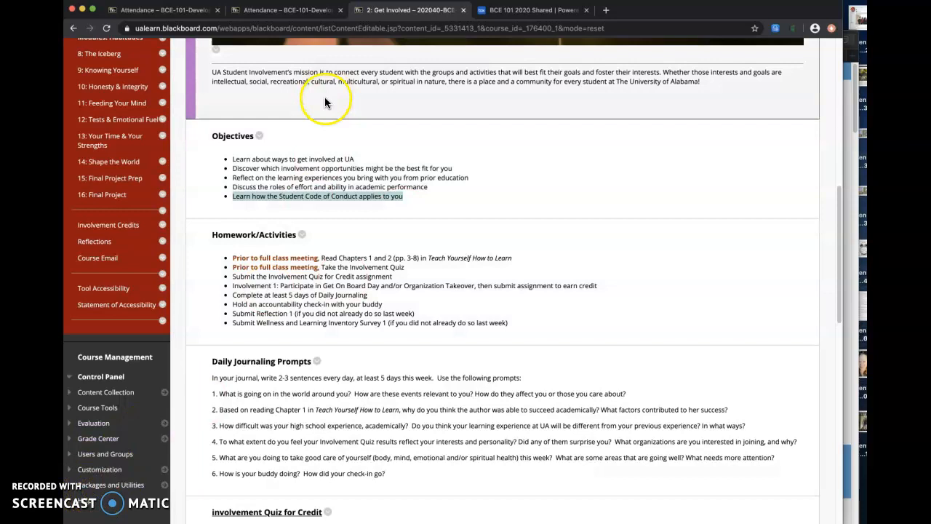
pyautogui.click(260, 135)
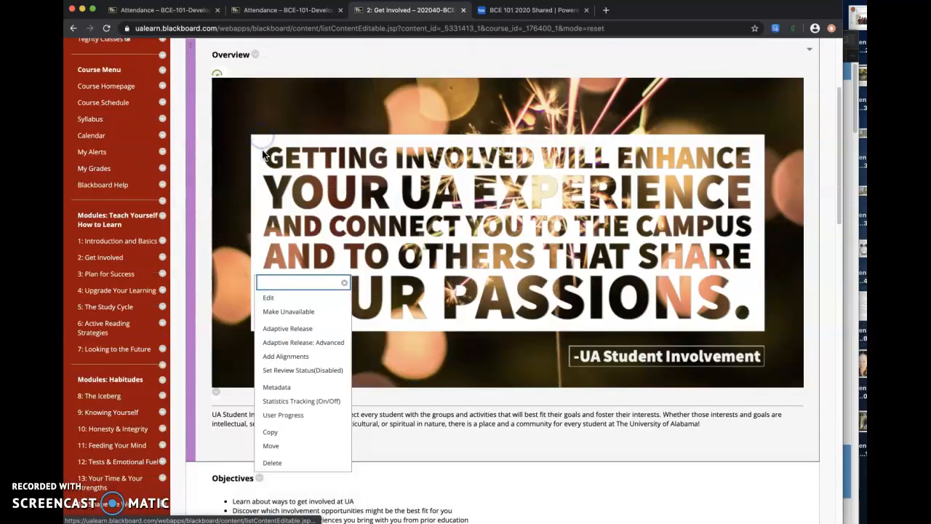
pyautogui.click(296, 298)
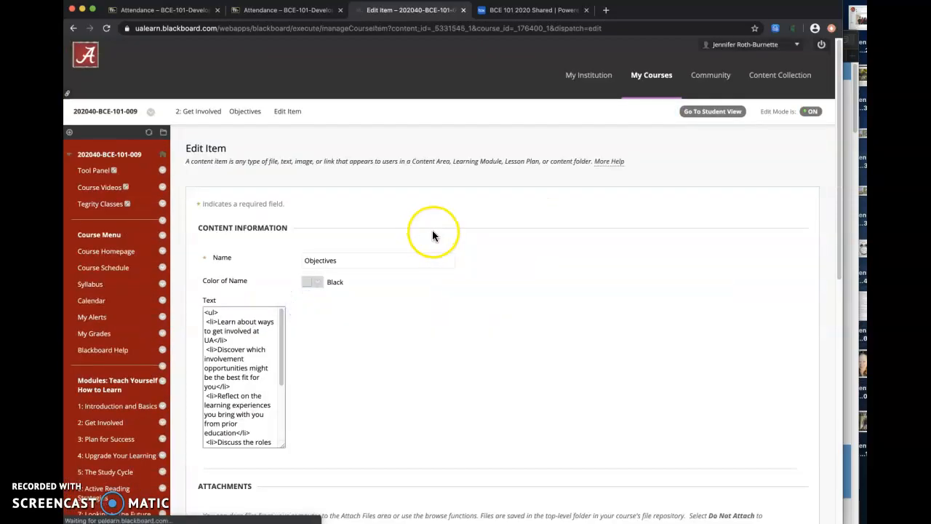
pyautogui.scroll(-4, 432, 230)
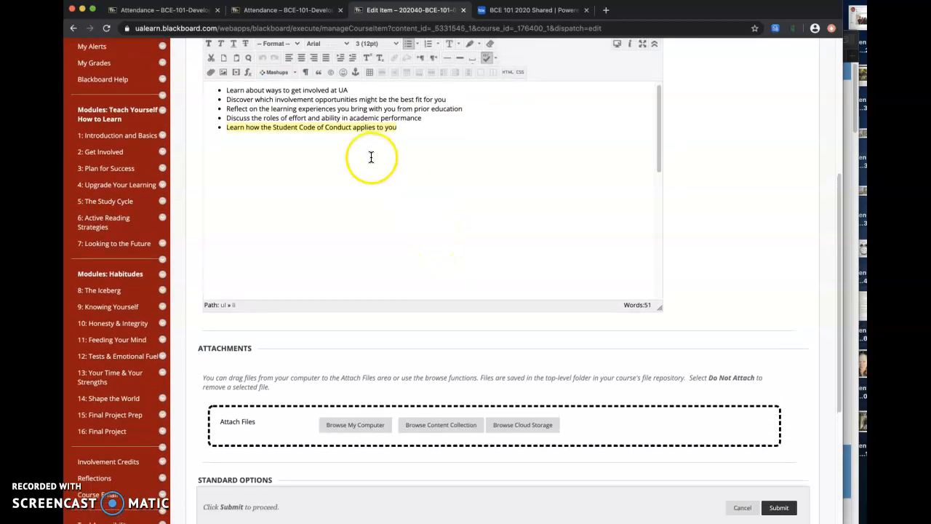